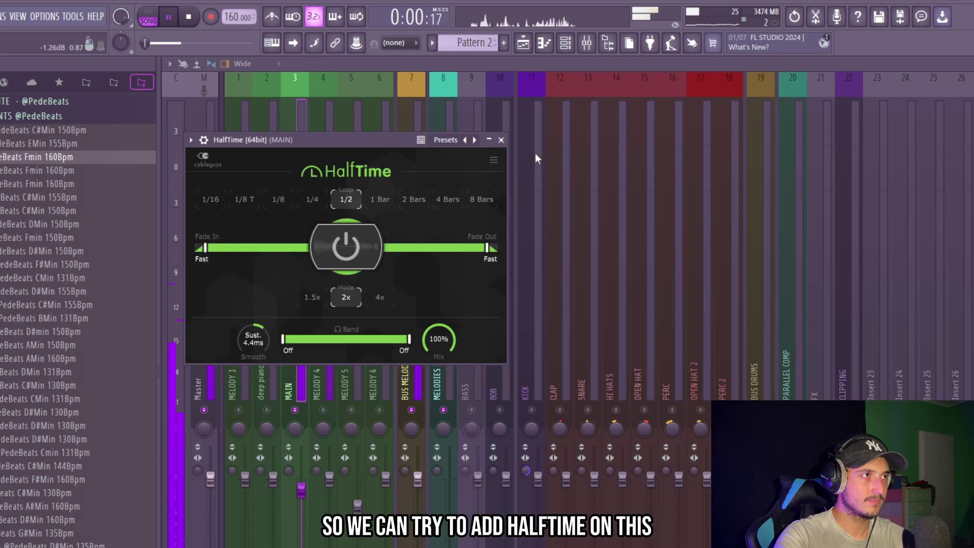
Step: Add Fruity parametric EQ 2 to the MAIN mixer track, cutting the low end and raising the high shelf around 1236 Hz
click(501, 141)
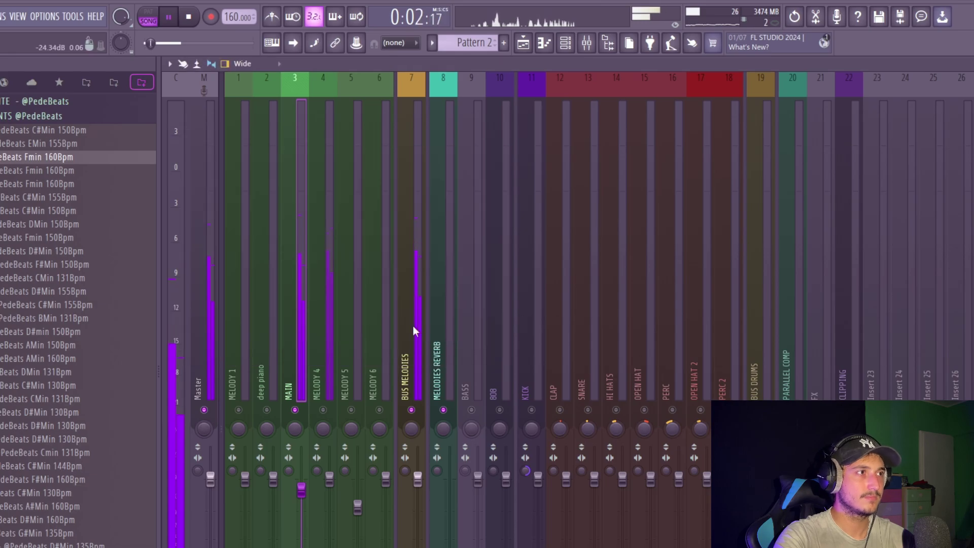
click(968, 355)
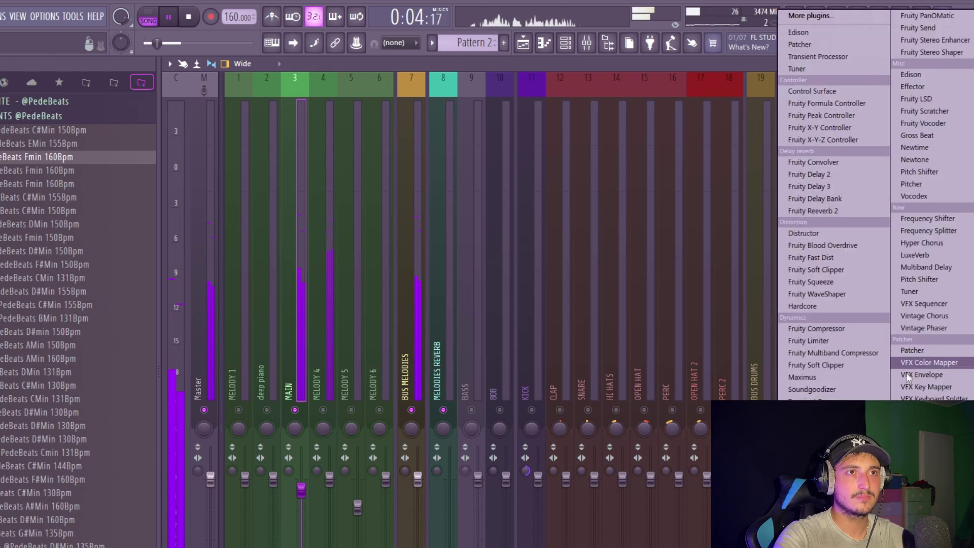
click(822, 509)
drag(260, 264, 318, 340)
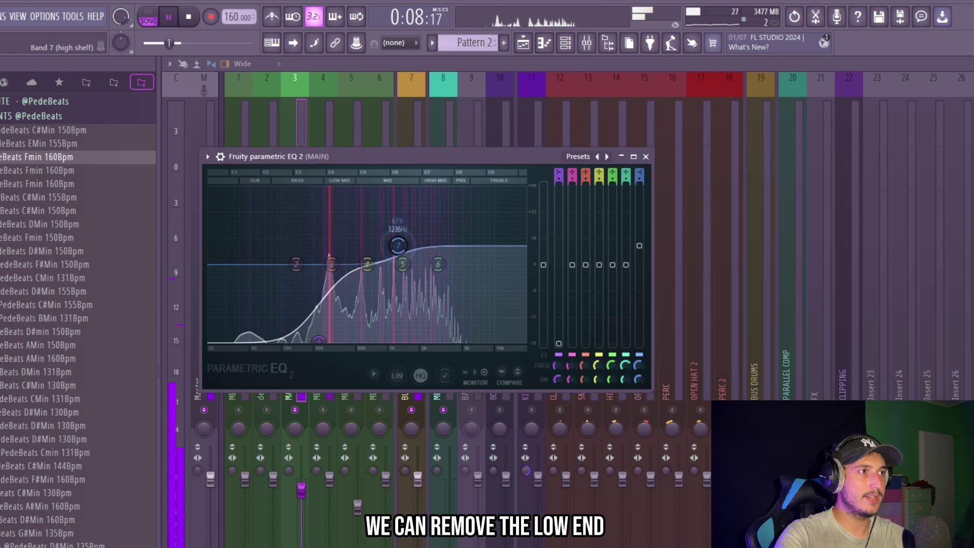
drag(398, 245, 393, 243)
drag(320, 341, 323, 342)
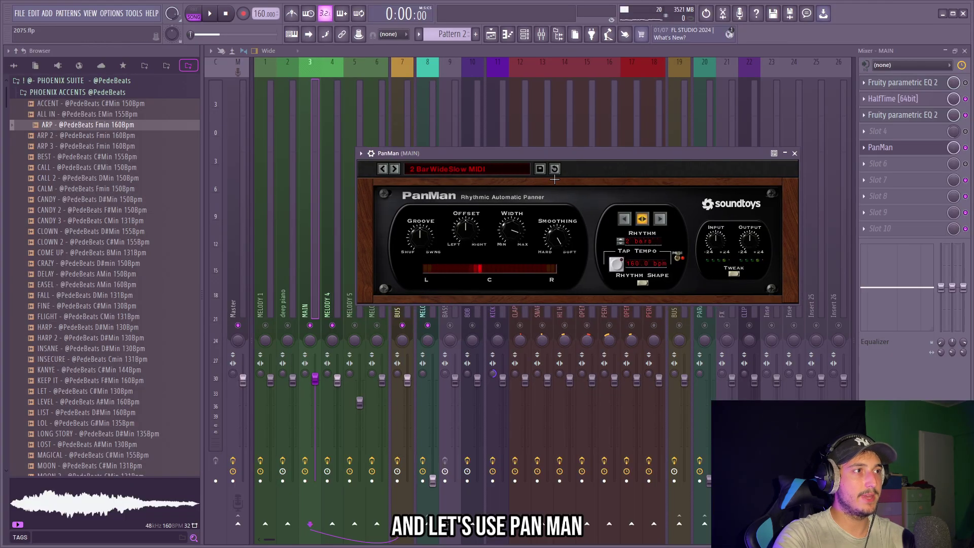
Step: Adjust the rhythm rate of the PanMan auto-panner on the MAIN track
drag(647, 241, 647, 248)
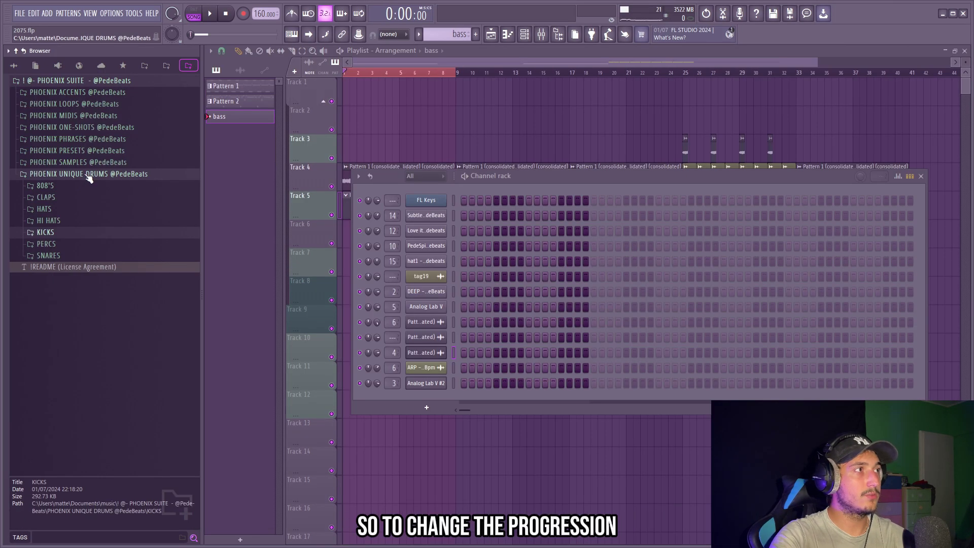
Step: Load the SPACE 2 bass sample from the PHOENIX ONE-SHOTS library into the Channel rack
click(82, 126)
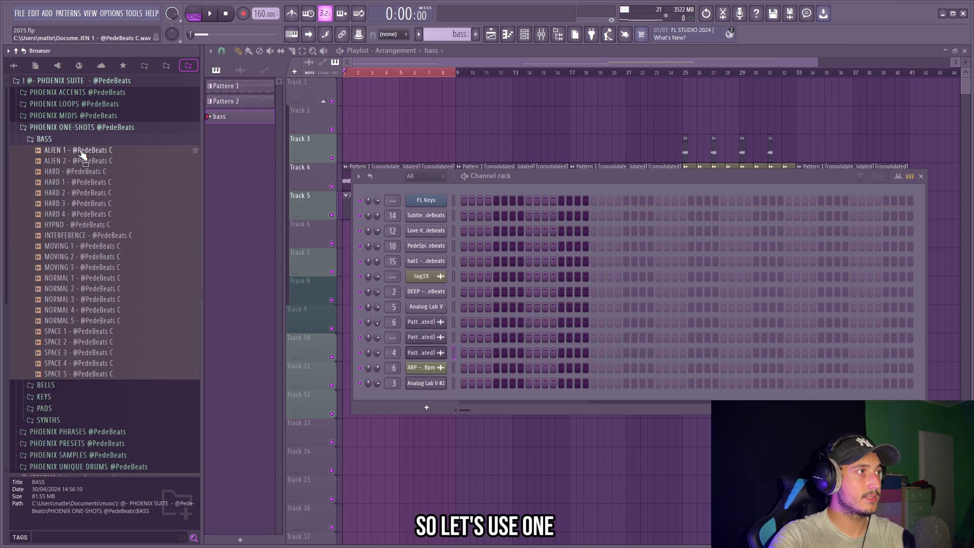
click(88, 139)
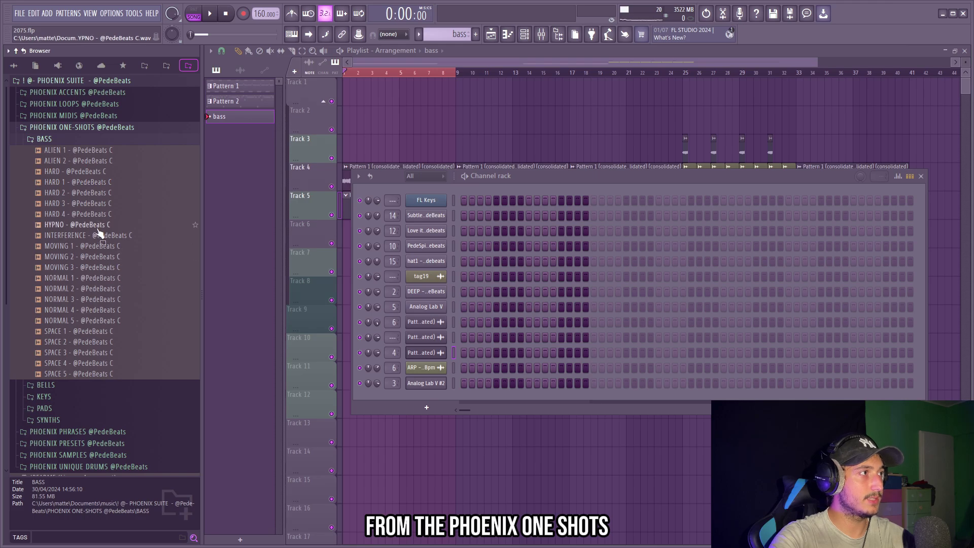
click(73, 342)
drag(74, 347, 447, 251)
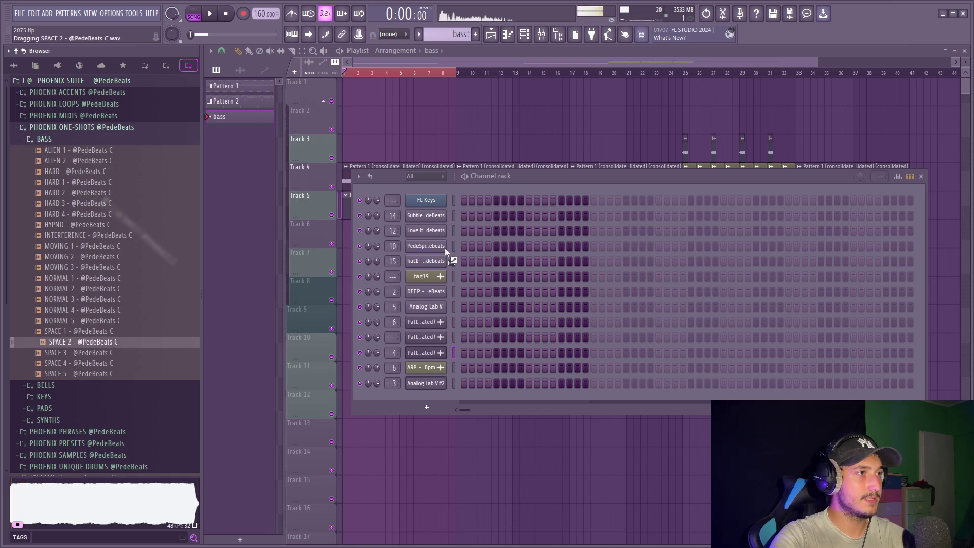
drag(421, 275, 422, 275)
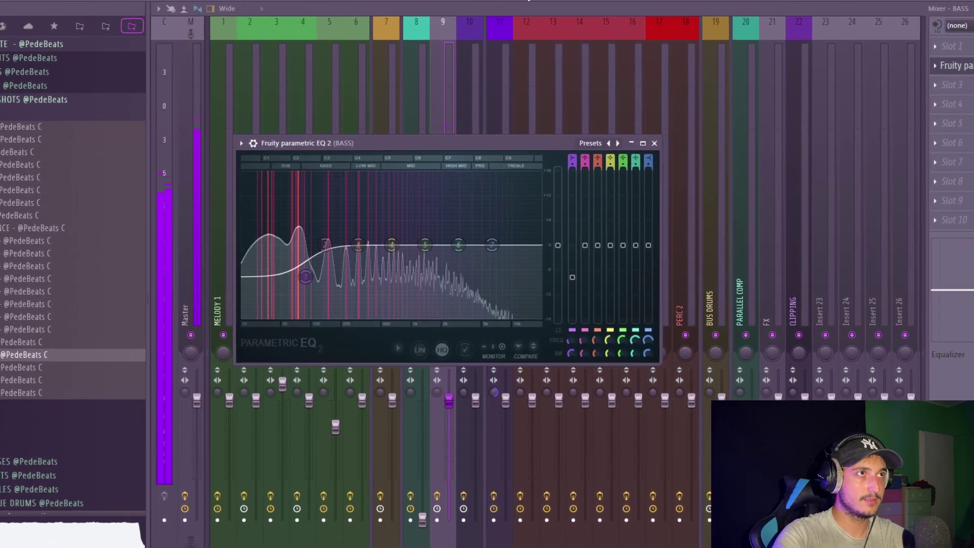
Step: Write the SPACE 2 bass progression in the piano roll with octave-doubled D, C# and F# notes
key(F6)
click(493, 280)
drag(861, 373, 178, 94)
drag(835, 406, 156, 84)
ctrl+click(573, 326)
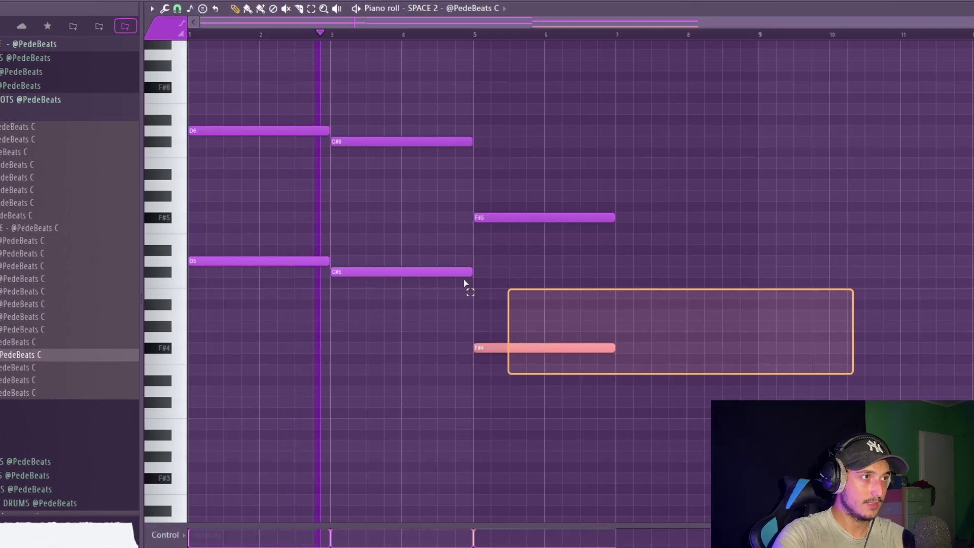
drag(592, 385, 630, 184)
ctrl+click(650, 255)
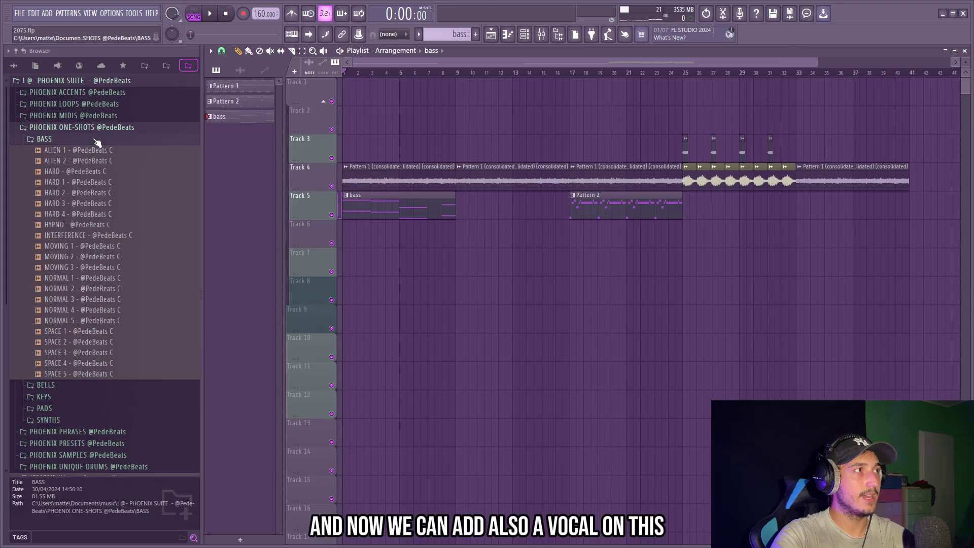
Step: Place the EASTERN VIBES F#min 129Bpm vocal phrase at bar 1 on Track 6 of the Playlist
click(62, 198)
drag(76, 265, 415, 249)
drag(339, 240, 343, 240)
Step: Fine-tune the EASTERN VIBES vocal clip in its channel settings
double_click(392, 236)
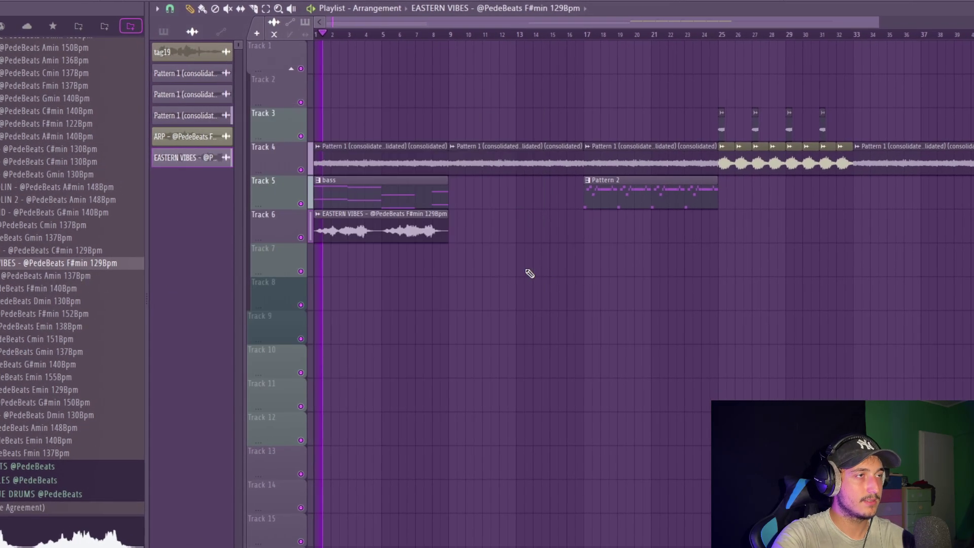
scroll(441, 262, up, 3)
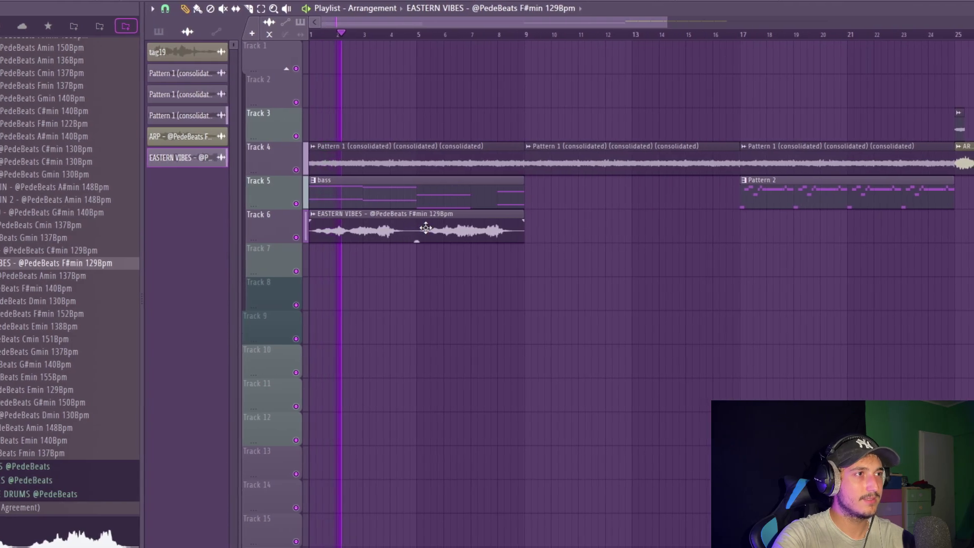
double_click(473, 235)
drag(441, 131, 442, 145)
key(Escape)
scroll(587, 301, down, 2)
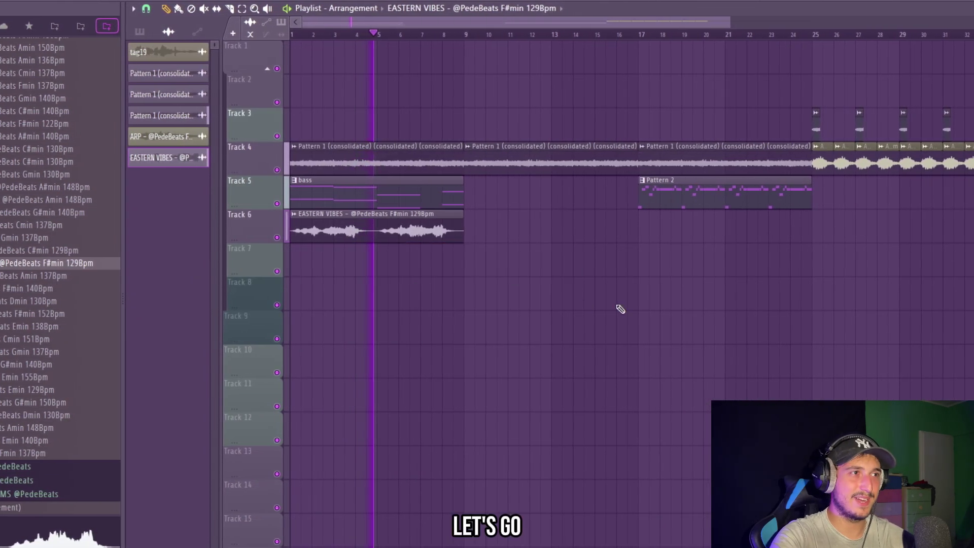
scroll(538, 306, down, 3)
key(ctrl+a)
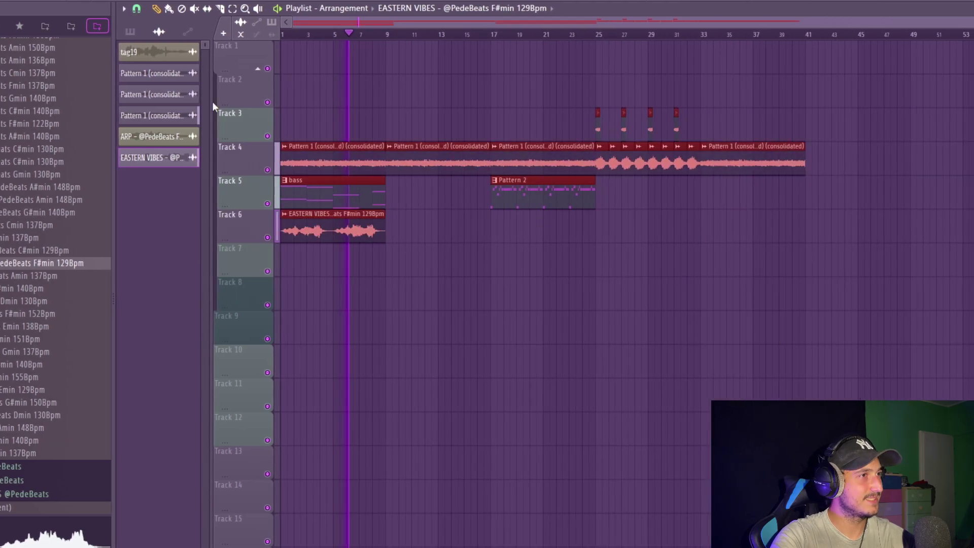
key(ctrl+d)
scroll(335, 290, up, 4)
scroll(467, 283, down, 4)
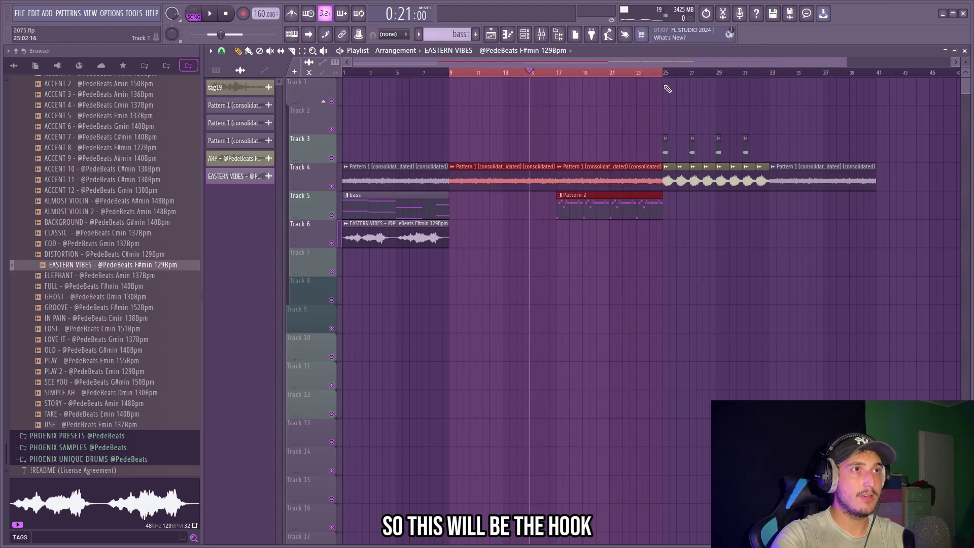
Step: Play back the second half of the hook with Pattern 2 and examine the verse clips from bar 25
scroll(570, 205, up, 3)
scroll(559, 211, down, 3)
drag(611, 209, 573, 217)
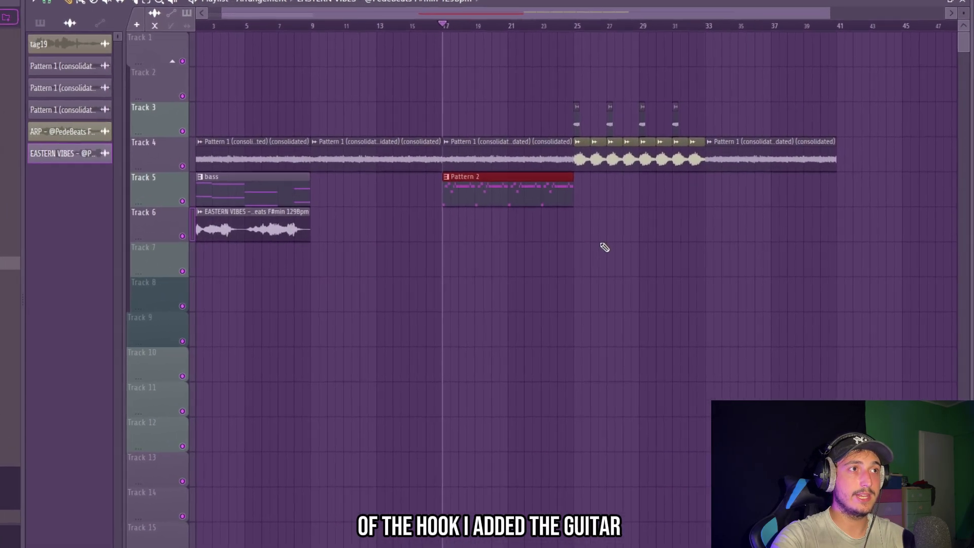
ctrl+click(675, 252)
key(space)
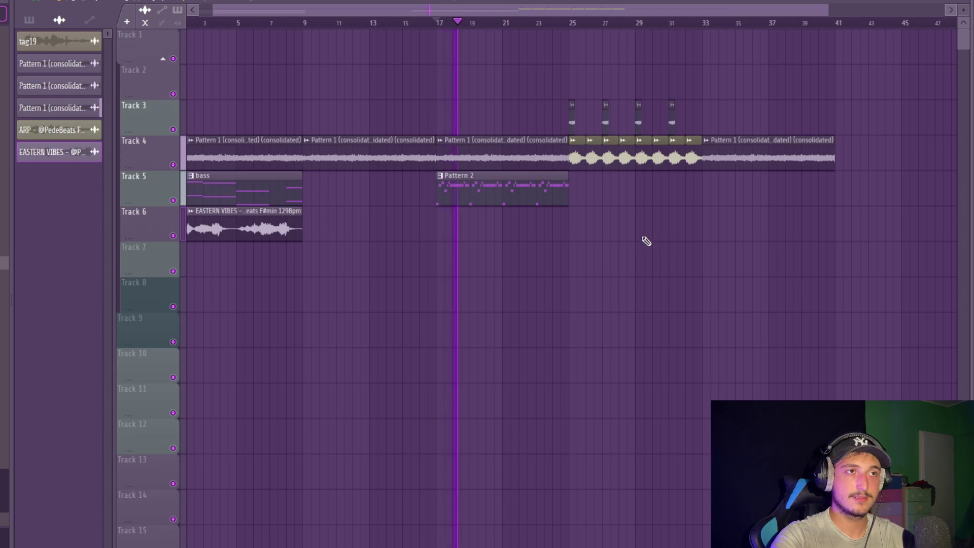
scroll(640, 238, up, 2)
drag(665, 201, 494, 79)
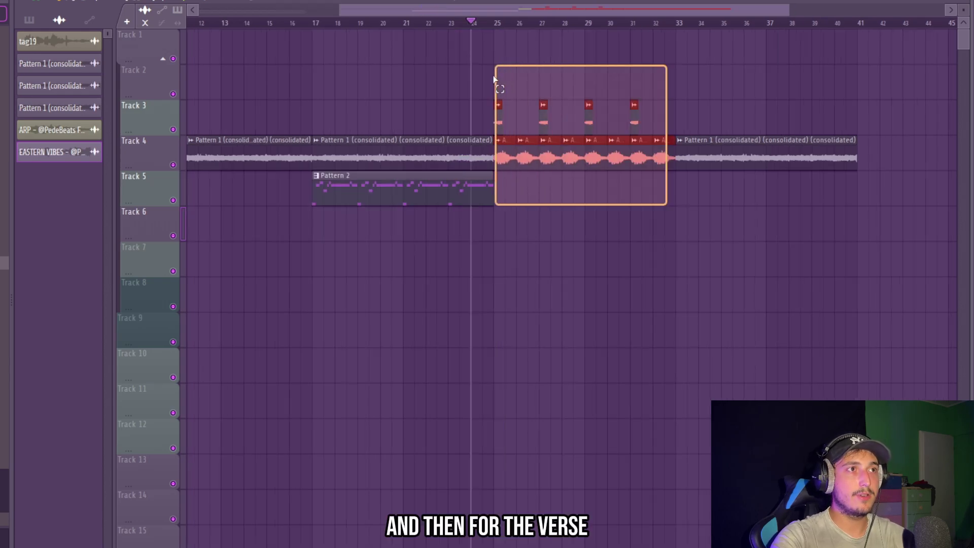
drag(650, 203, 496, 72)
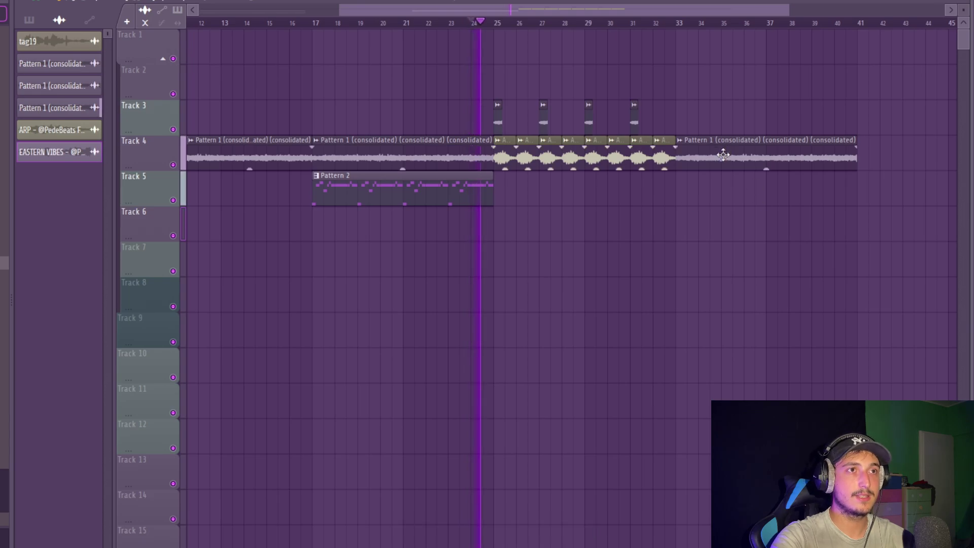
Step: Move the Pattern 1 audio clip at bar 33 from Track 4 up to Track 3 and repeat the ARP clips beneath it to bar 41
drag(723, 156, 722, 105)
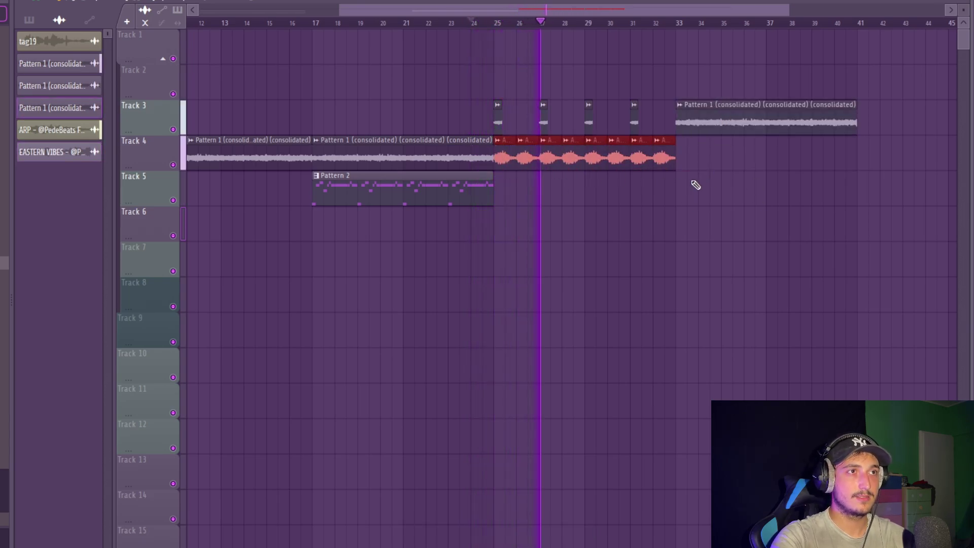
drag(668, 131, 583, 130)
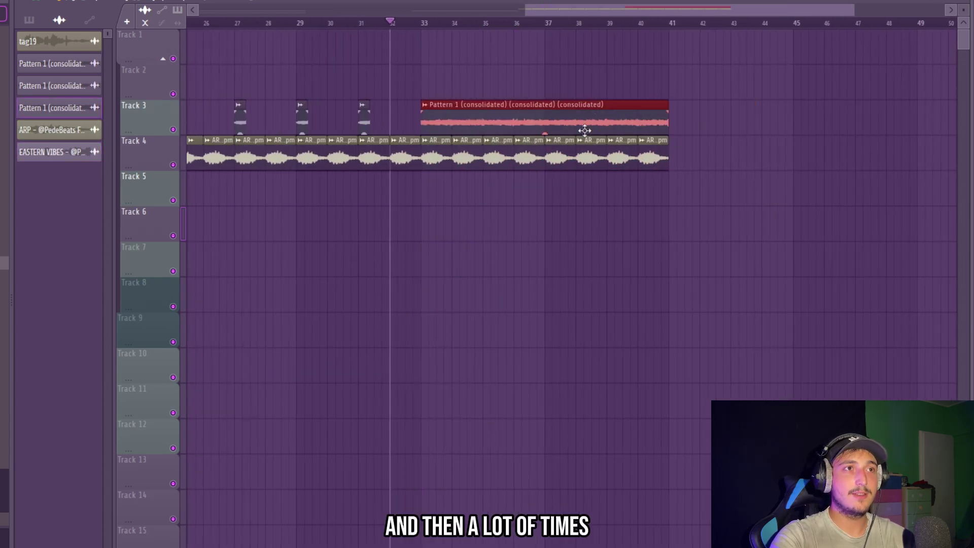
Step: Examine how the repeated ARP clips layer with the main melody clip between bars 33 and 41
scroll(500, 164, up, 1)
drag(776, 190, 430, 163)
scroll(426, 164, down, 3)
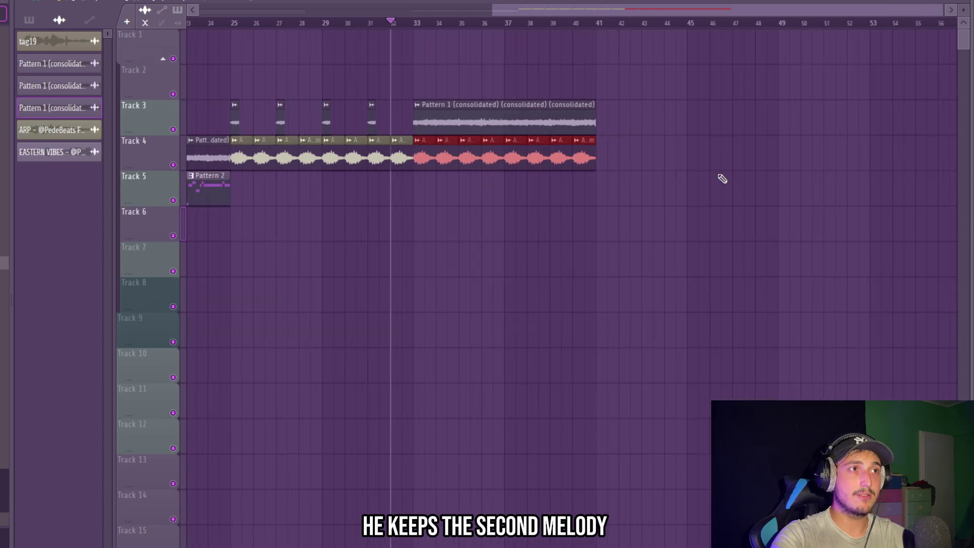
drag(719, 175, 417, 163)
scroll(426, 161, up, 2)
ctrl+click(551, 127)
scroll(517, 127, down, 3)
key(space)
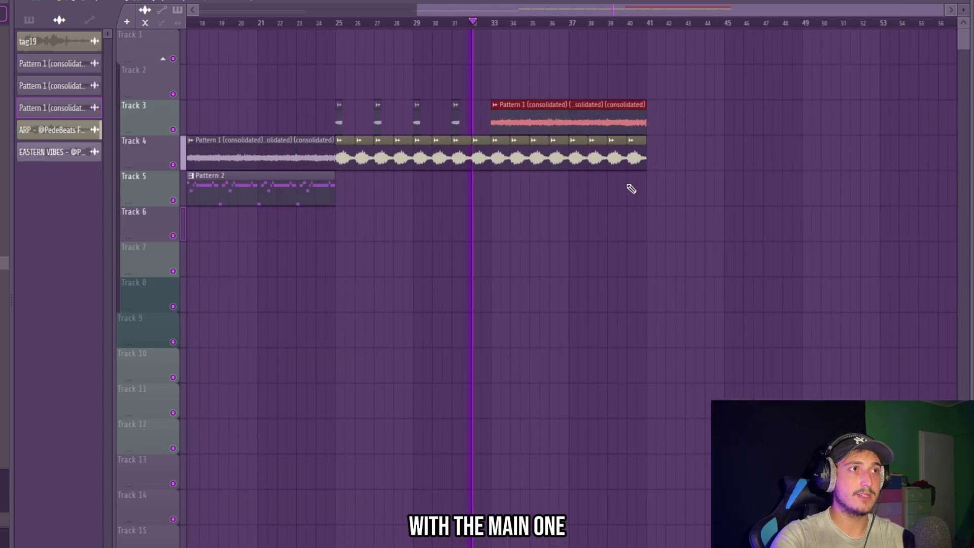
scroll(668, 191, down, 2)
drag(815, 263, 292, 109)
ctrl+click(932, 186)
drag(907, 191, 632, 110)
drag(819, 204, 522, 185)
drag(770, 184, 628, 99)
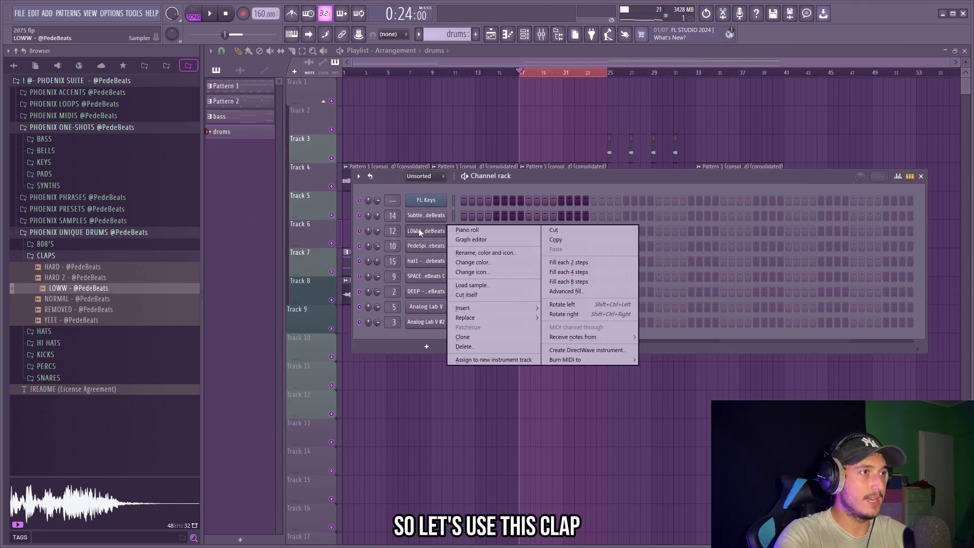
Step: Program the LOWW clap as C5 hits across eight bars in its piano roll, including an extra hit just before bar 7
click(466, 230)
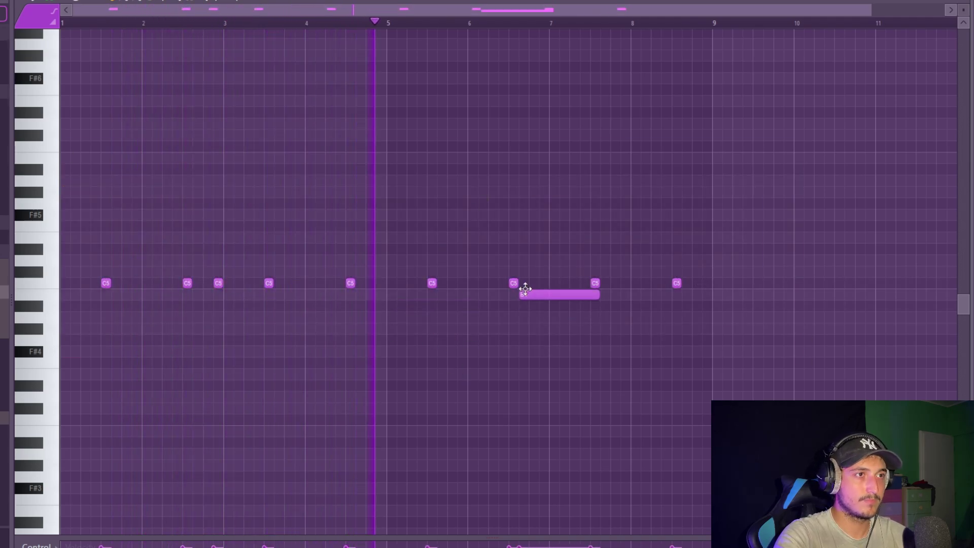
key(ctrl+a)
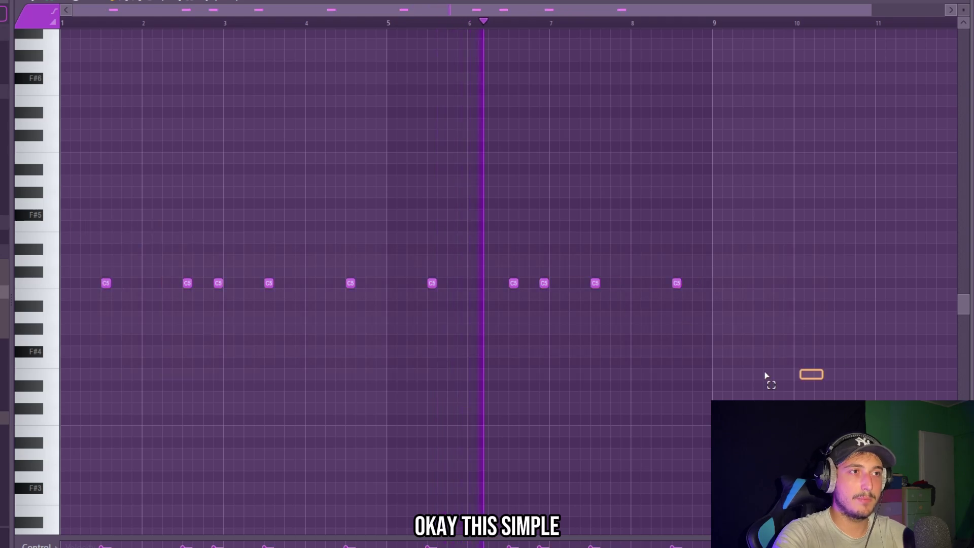
key(ctrl+a)
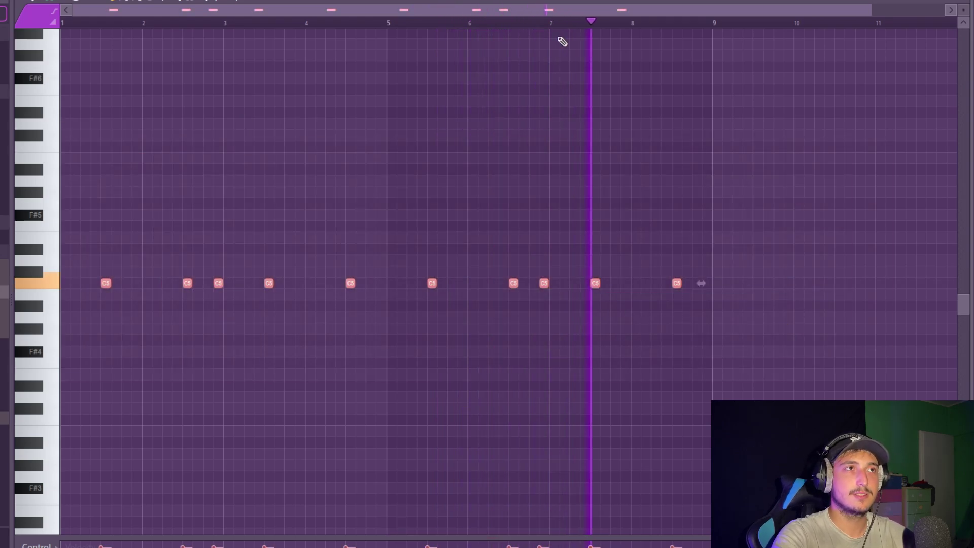
key(F9)
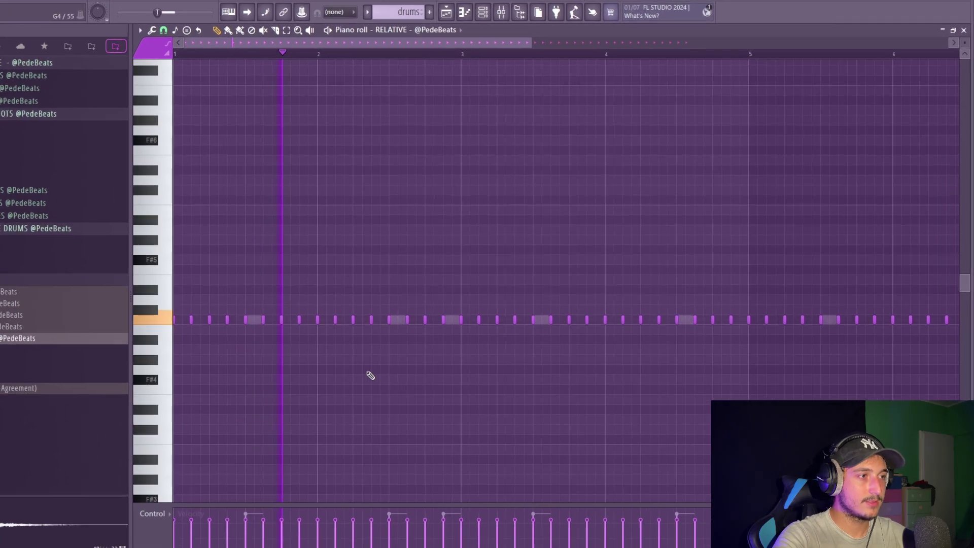
Step: Set the piano roll snap to 1/2 step for the RELATIVE hi-hat notes
scroll(308, 252, down, 5)
key(ctrl+a)
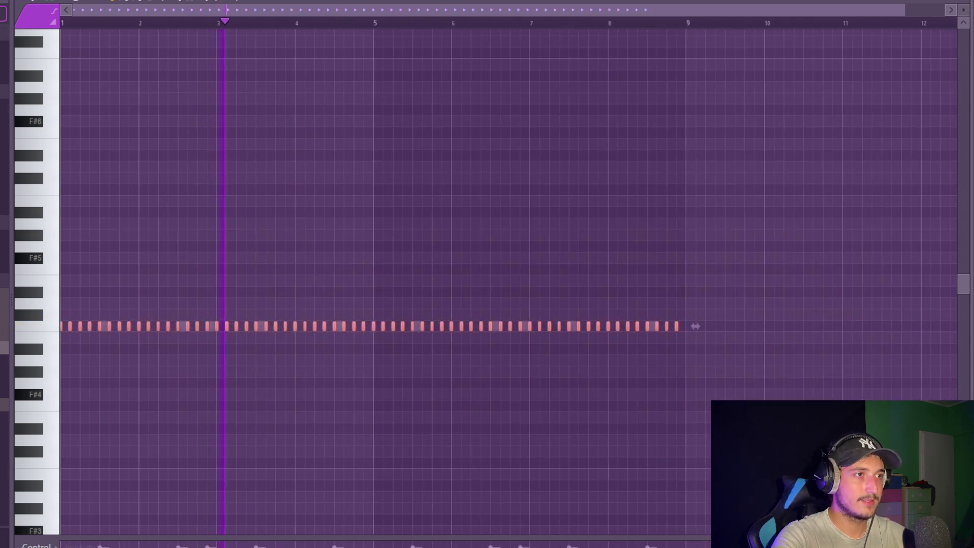
scroll(281, 252, up, 4)
click(53, 3)
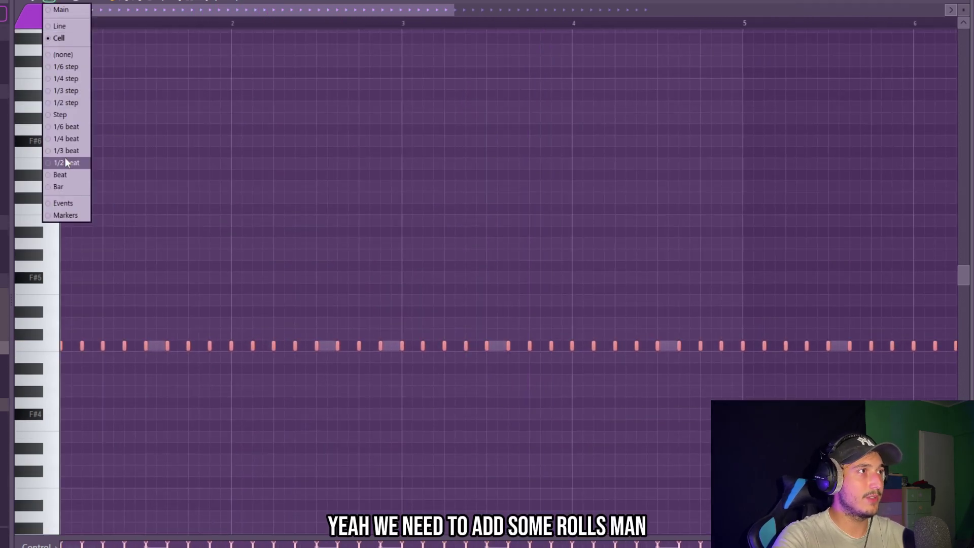
click(65, 103)
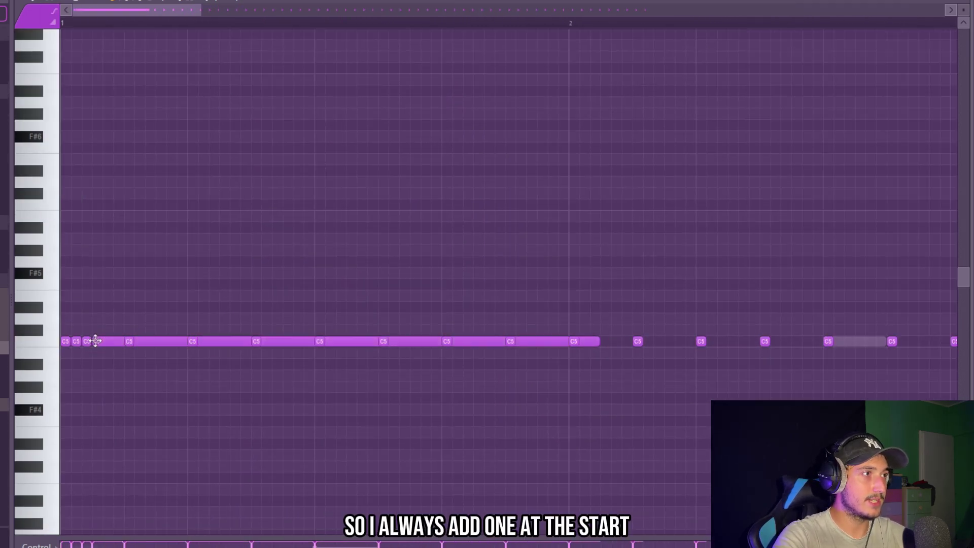
Step: Add rolls and lower-pitched notes such as F#4, D#4 and B3 to the first four bars of the RELATIVE hi-hat pattern
scroll(95, 340, down, 3)
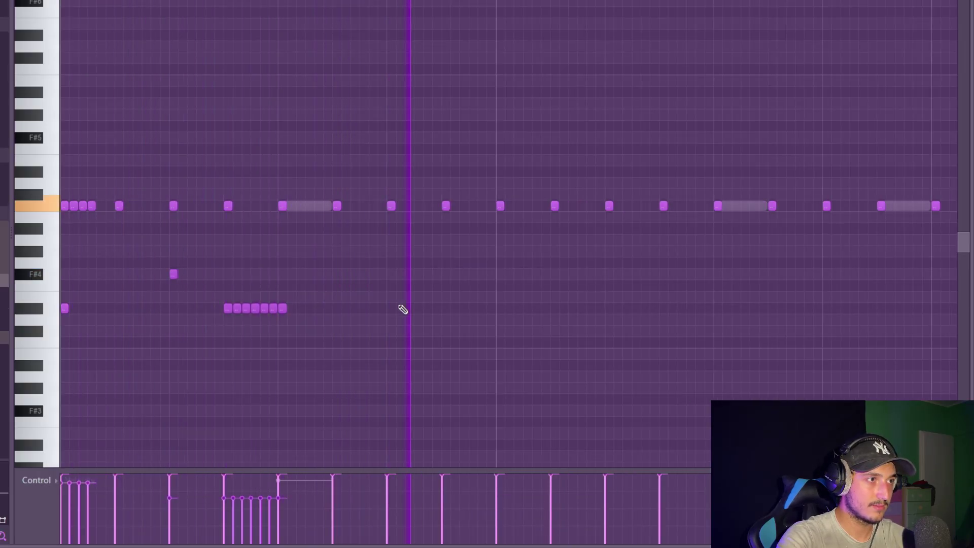
scroll(403, 309, up, 2)
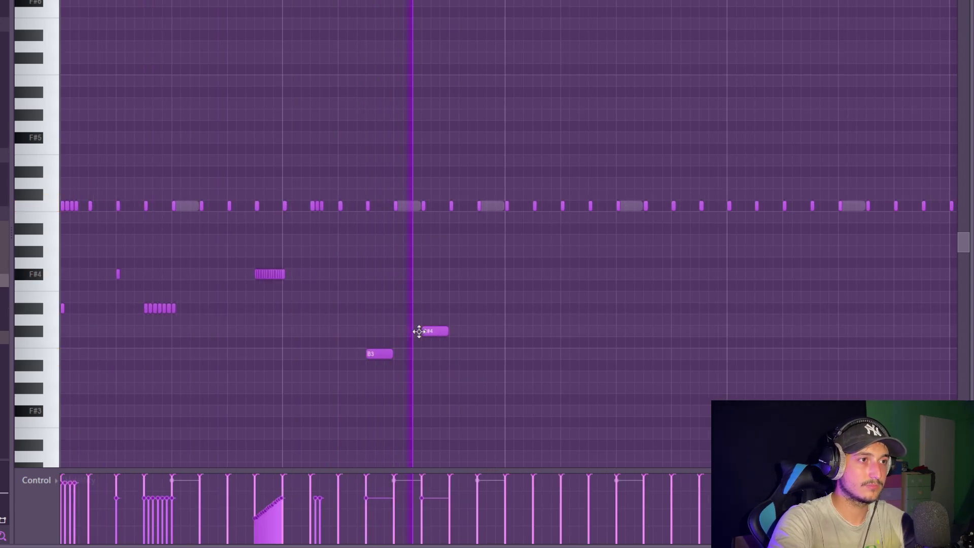
drag(793, 300, 211, 102)
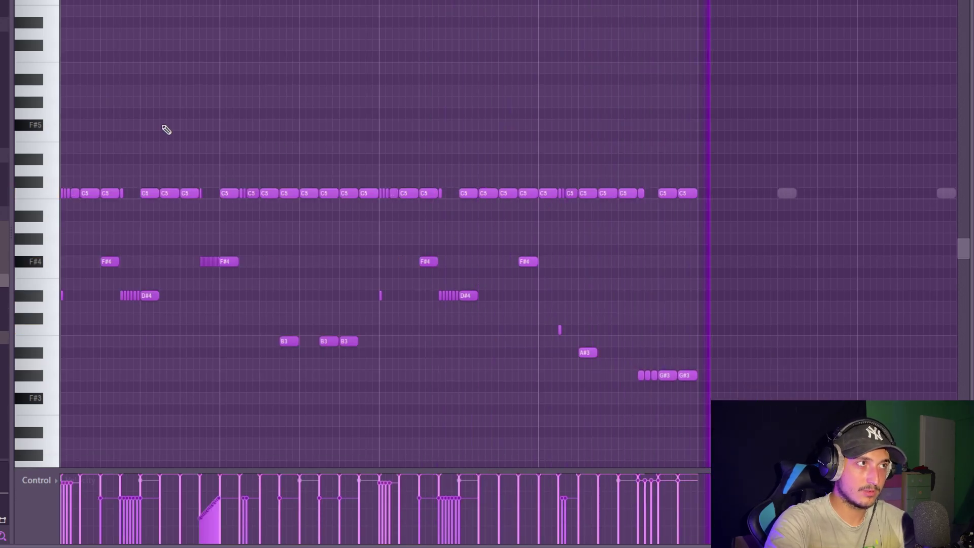
Step: Randomize the pan and velocity of the RELATIVE hi-hat notes and duplicate the four-bar pattern into the next four bars
key(alt+r)
click(442, 321)
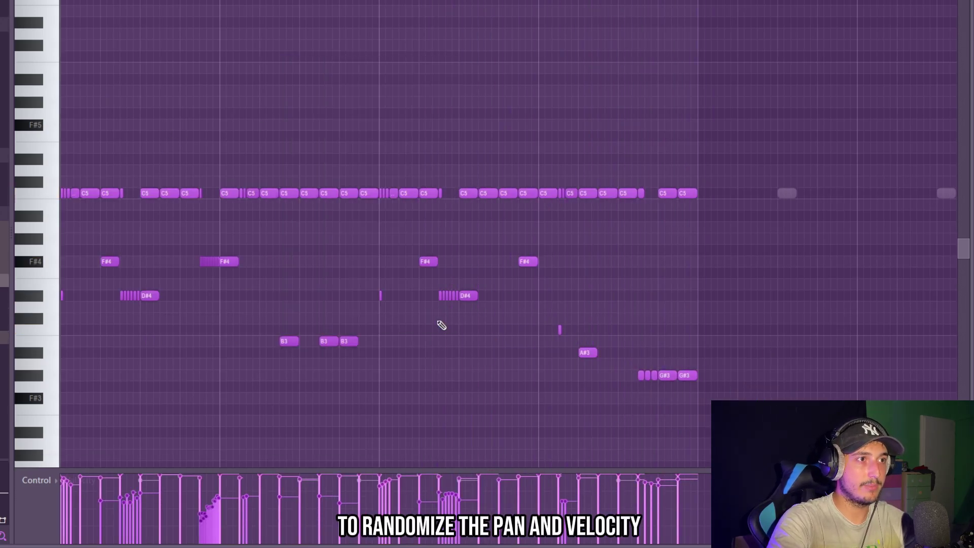
scroll(463, 329, down, 4)
drag(499, 414, 275, 343)
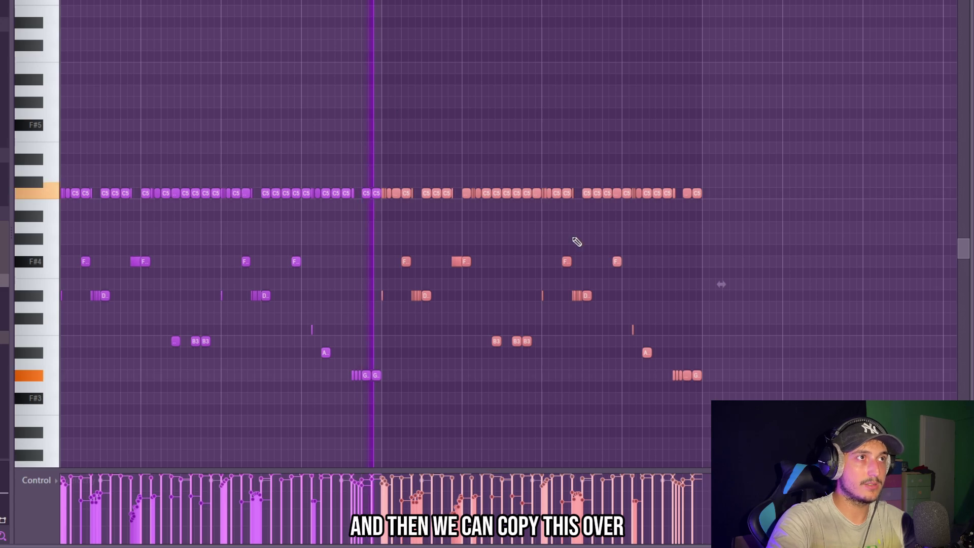
click(866, 276)
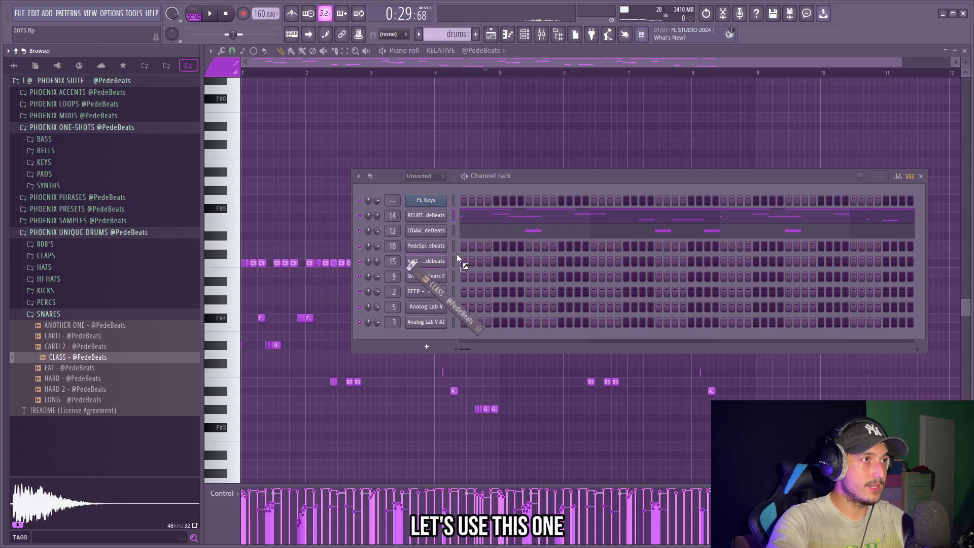
Step: Add the CLASS snare sample to the channel rack and program its first two bars with C5, F5 and D#5 hits
drag(457, 259, 459, 260)
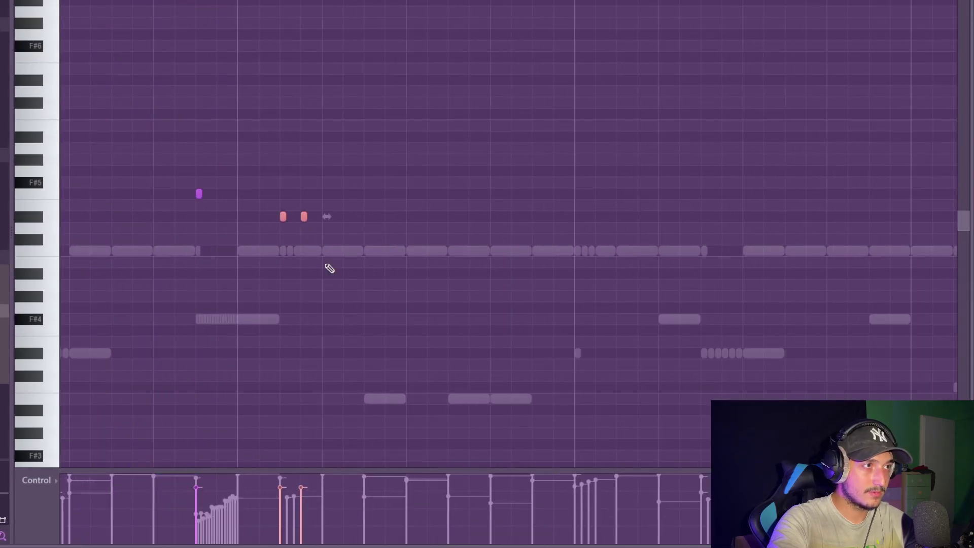
right_click(302, 217)
click(327, 217)
scroll(416, 263, down, 4)
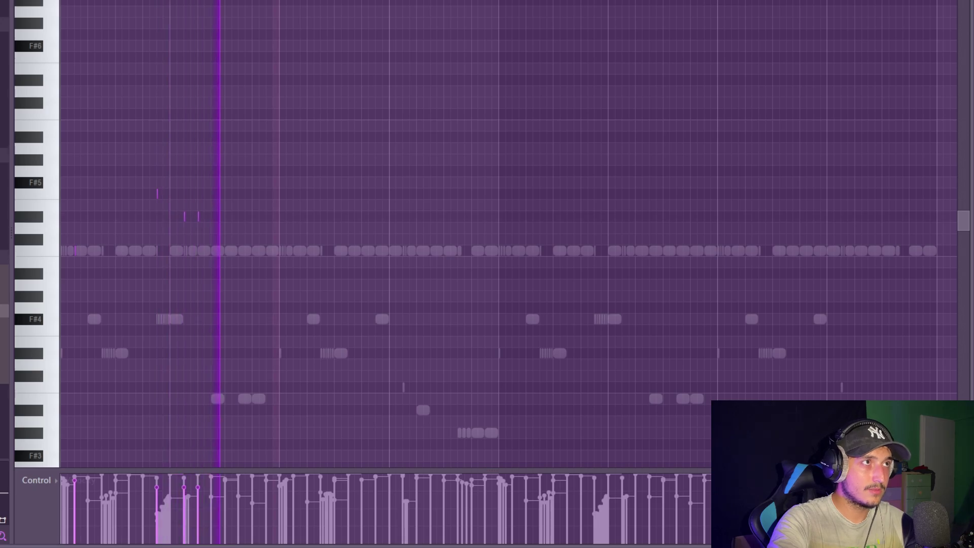
Step: Program bars 3 and 4 of the snare with C5, F5, E5 and A4 hits and duplicate the four-bar pattern
key(ctrl+b)
key(ctrl+d)
scroll(352, 226, up, 5)
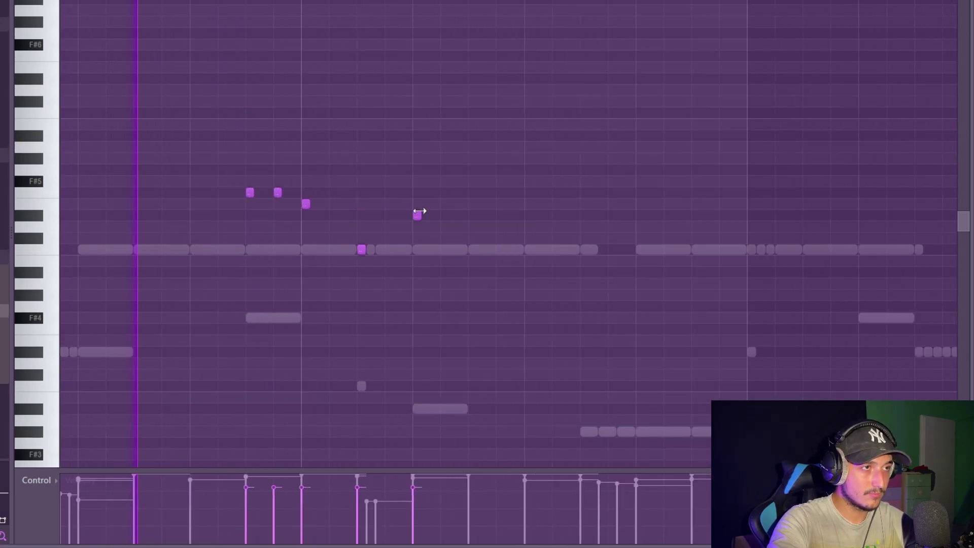
scroll(421, 282, down, 6)
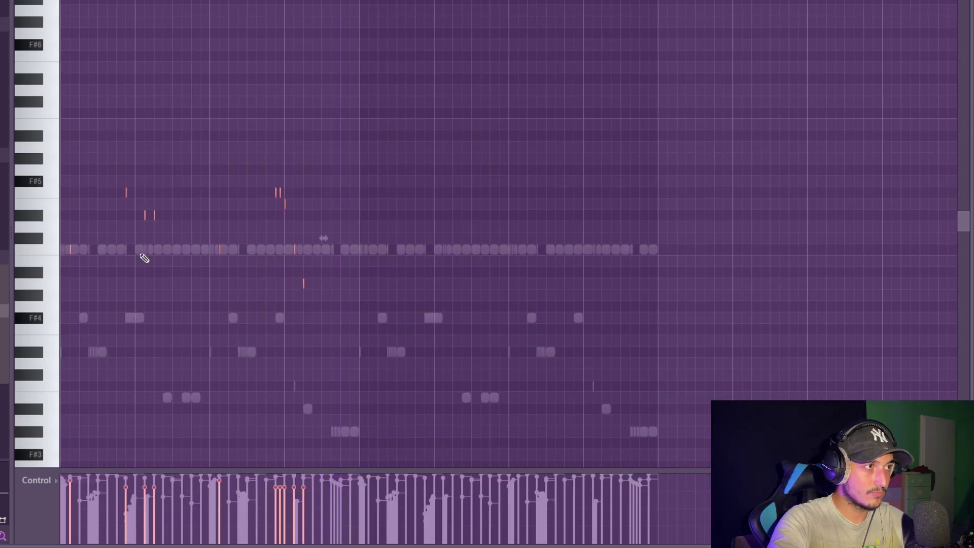
key(ctrl+b)
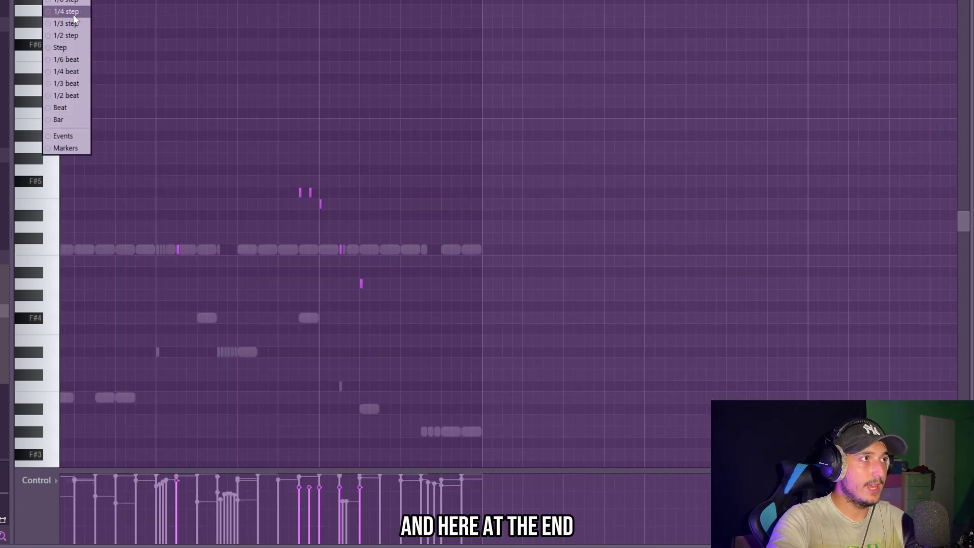
Step: Set the snap to 1/3 step and add a snare fill at the end of bar 8 with F5 and C5 rolls and an A4 hit
click(66, 26)
scroll(543, 216, up, 5)
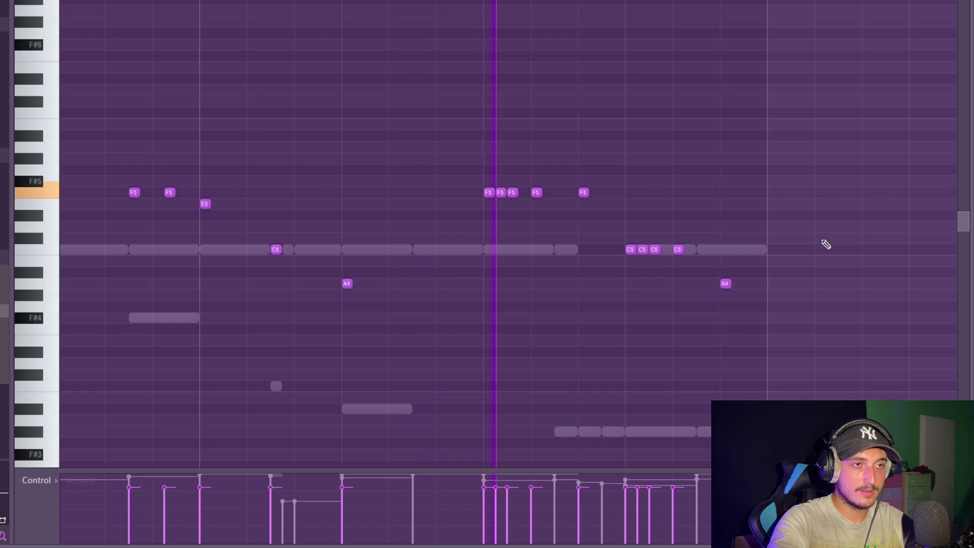
scroll(826, 244, down, 3)
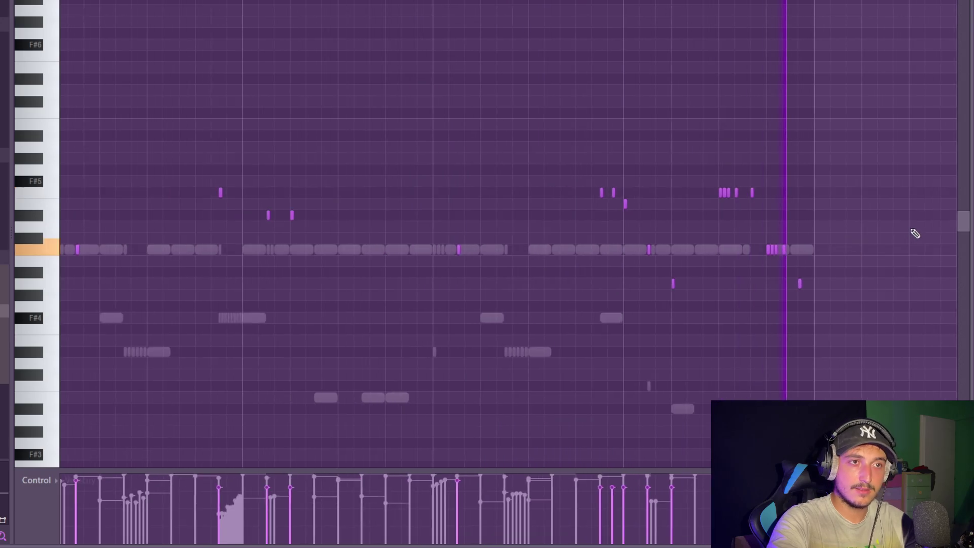
scroll(913, 228, up, 2)
scroll(882, 244, down, 4)
Step: Switch the snare's note control lane to pan and spread its hits between left and right across the eight bars
drag(896, 311, 63, 173)
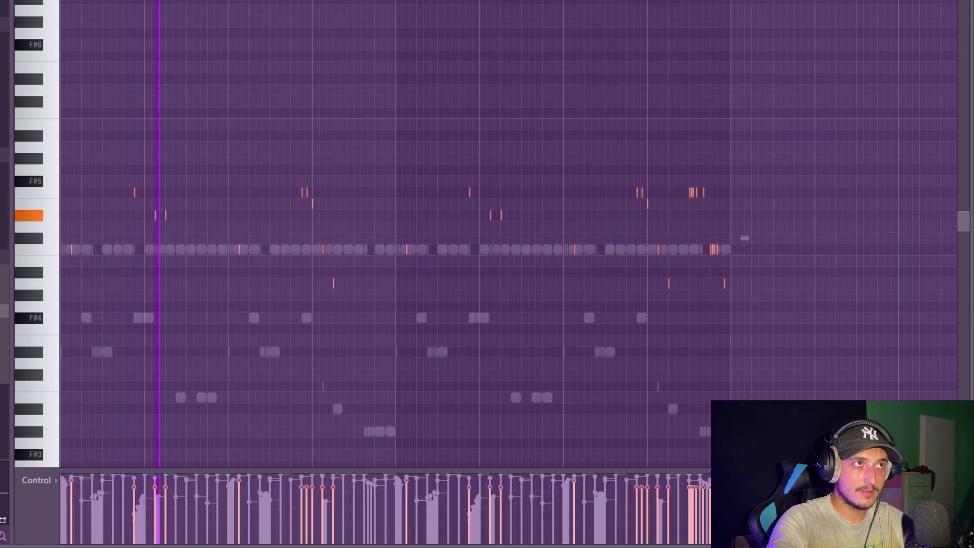
key(F6)
click(354, 167)
key(space)
click(39, 480)
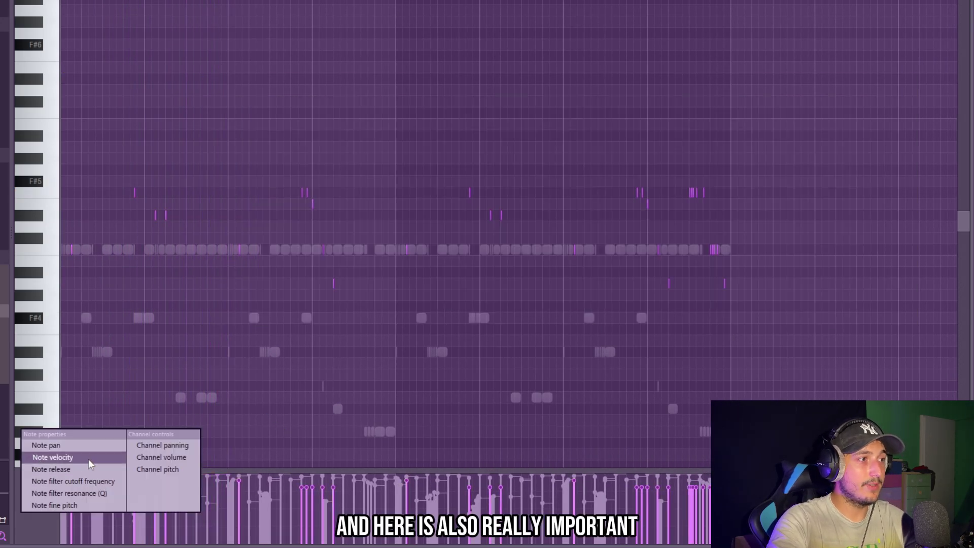
click(77, 450)
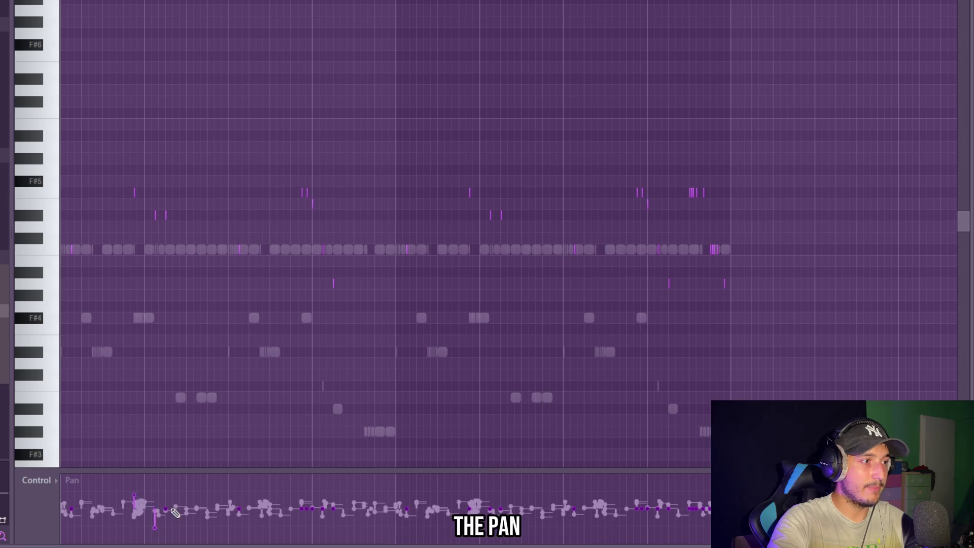
scroll(169, 305, down, 1)
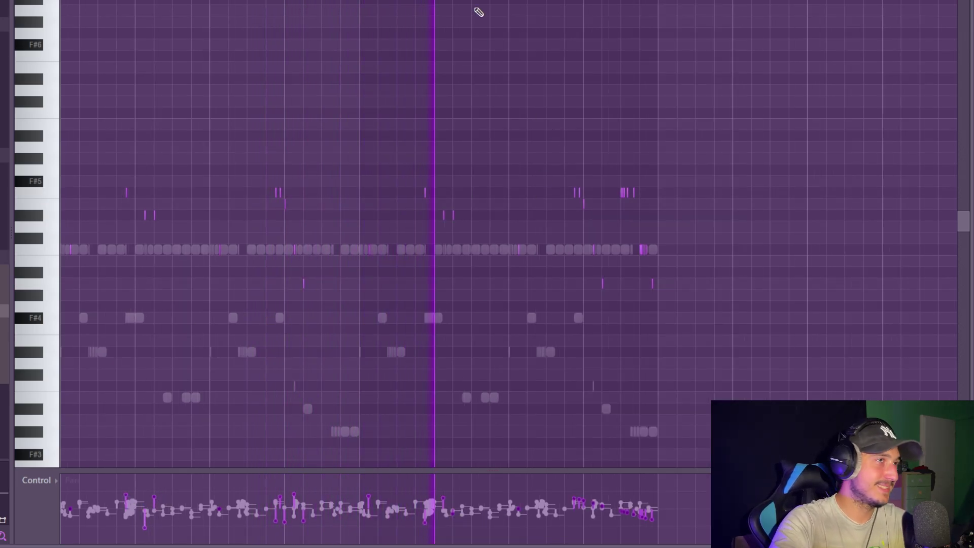
key(F6)
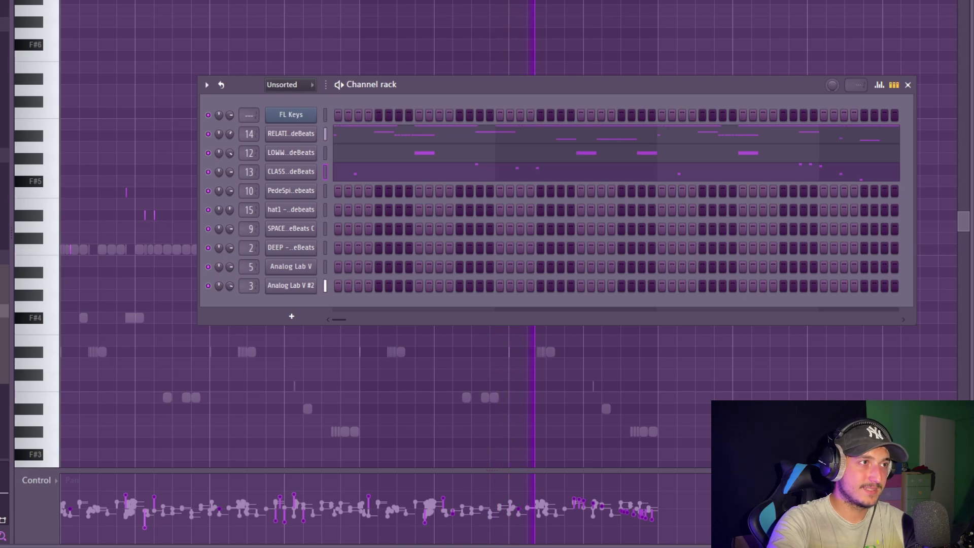